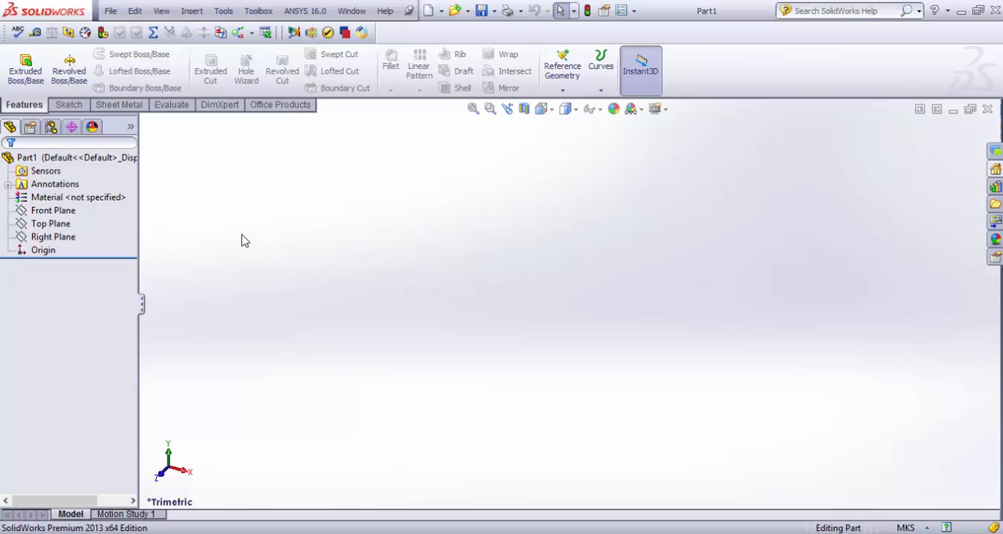
Sketch a center rectangle on the Top Plane, centered on the origin, about 0.17 m wide and 0.16 m high
click(51, 223)
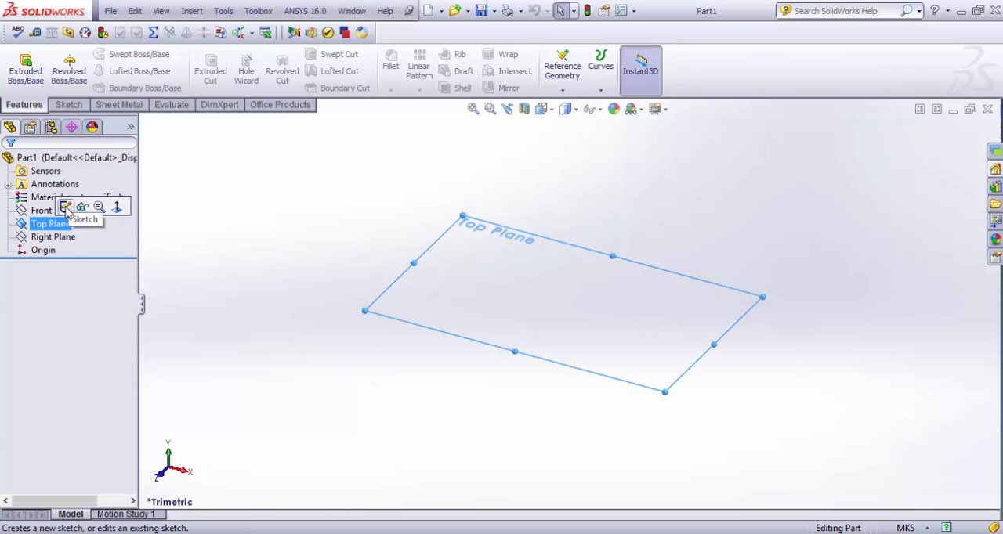
click(65, 209)
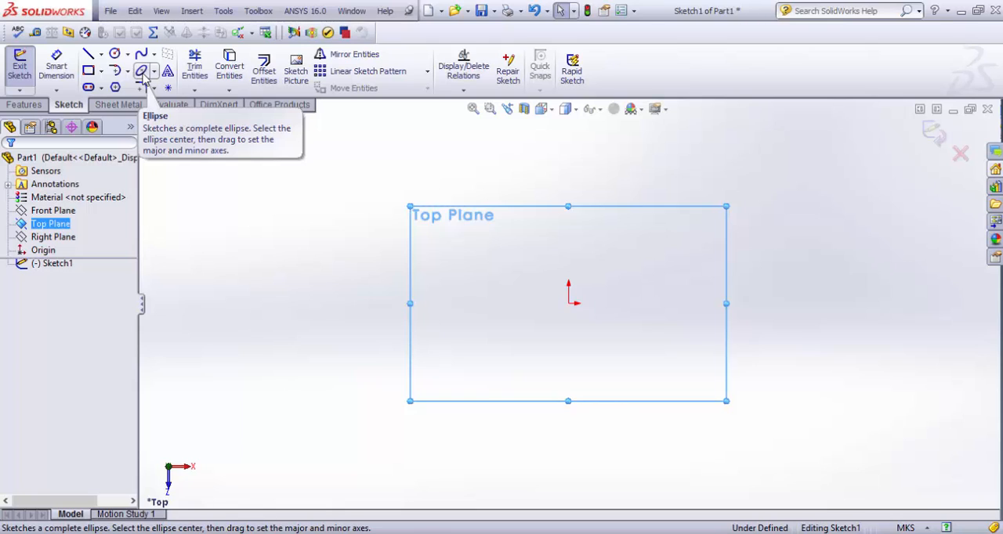
click(89, 70)
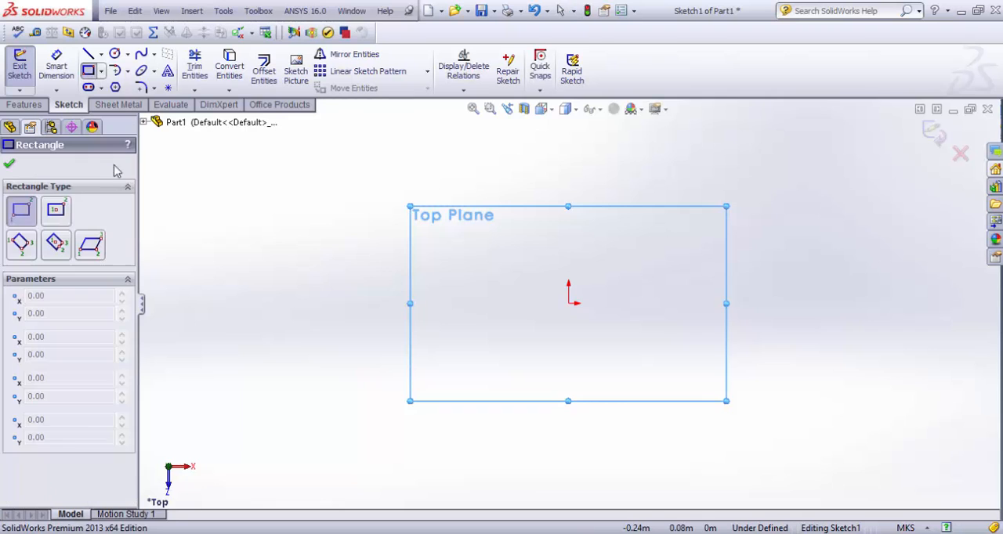
click(66, 213)
click(569, 303)
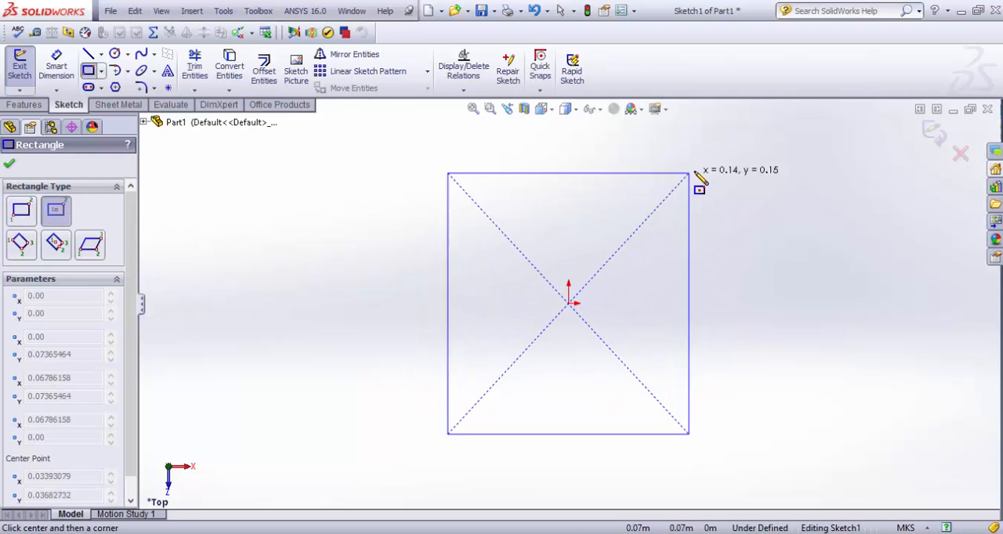
click(722, 165)
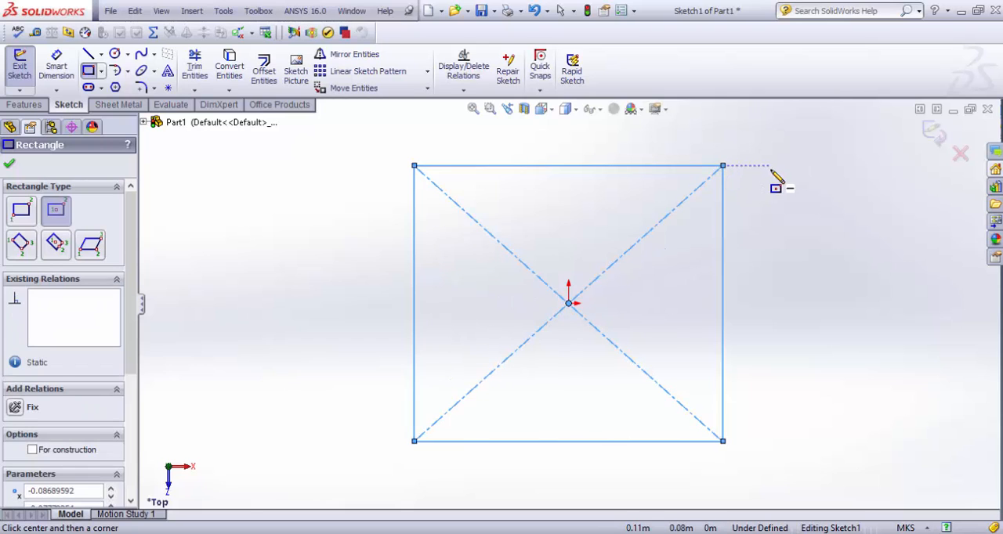
key(Escape)
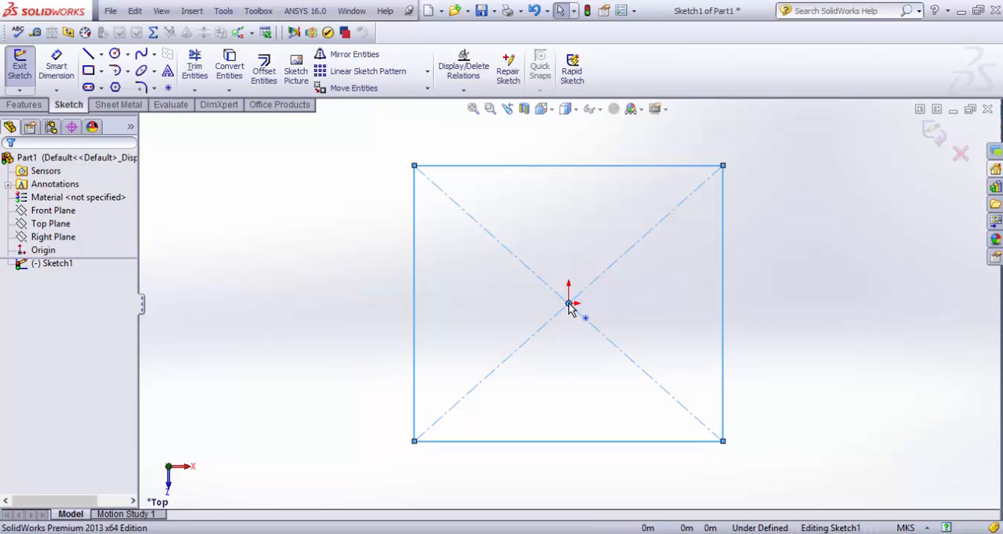
click(340, 303)
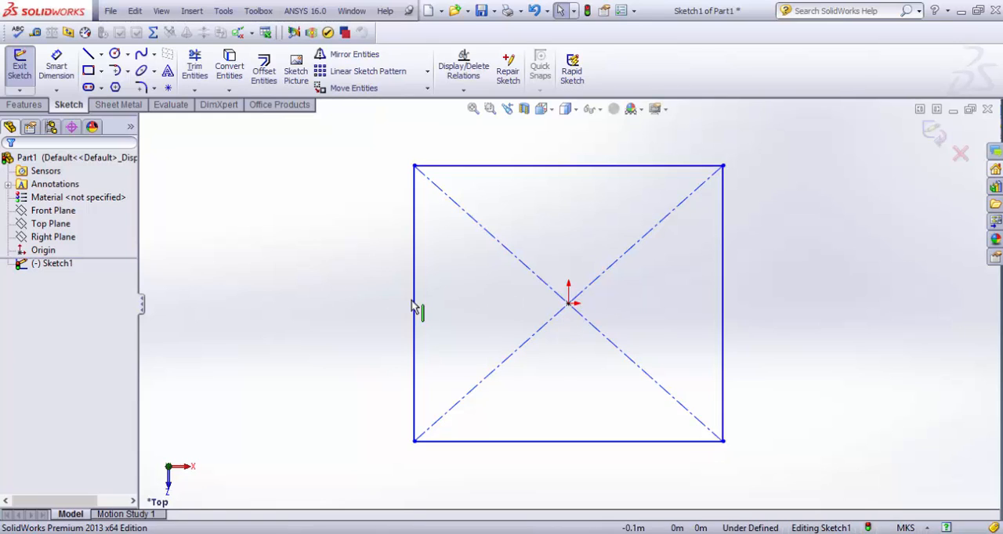
Dimension the rectangle's upper horizontal edge with Smart Dimension and set its length to 0.15 m
click(56, 67)
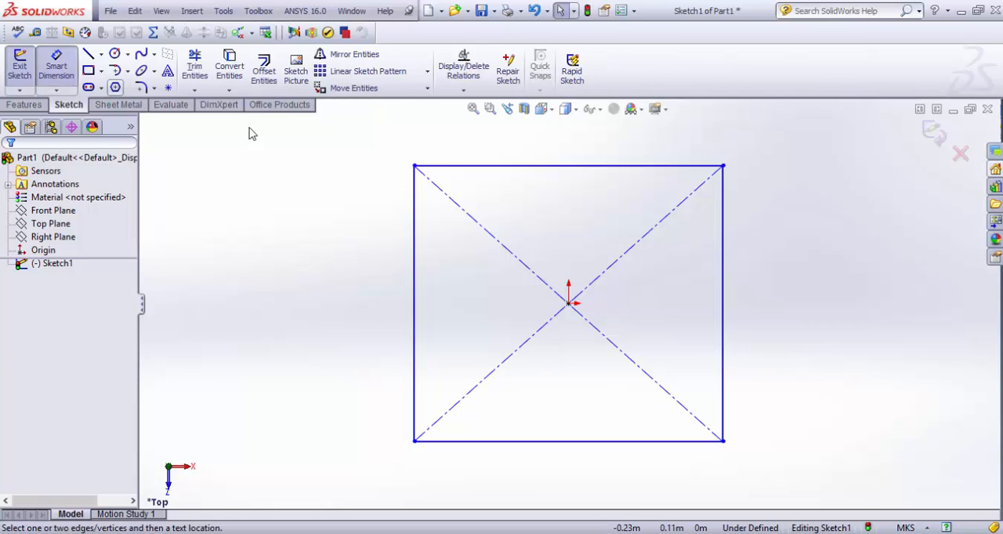
click(587, 166)
click(581, 149)
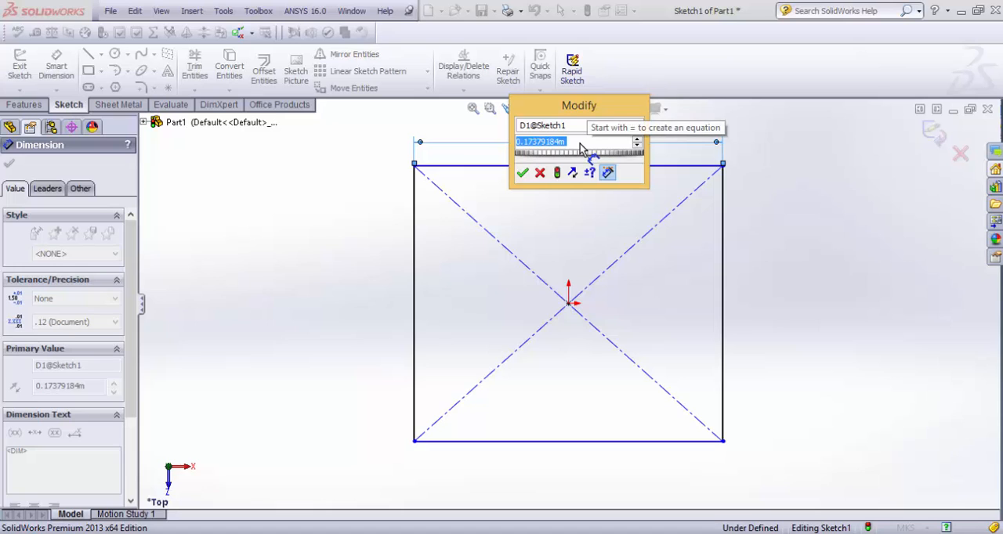
text(0.15)
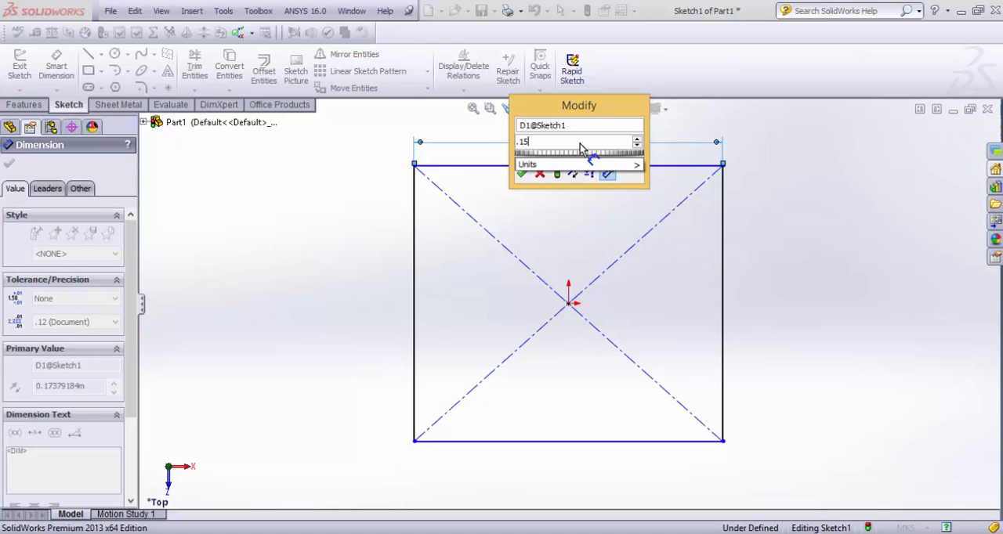
key(Return)
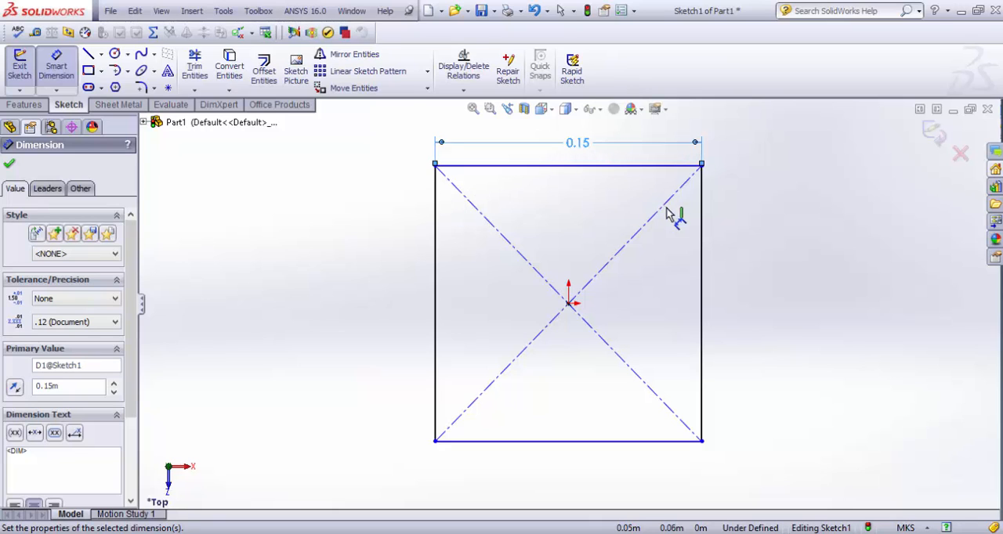
click(702, 243)
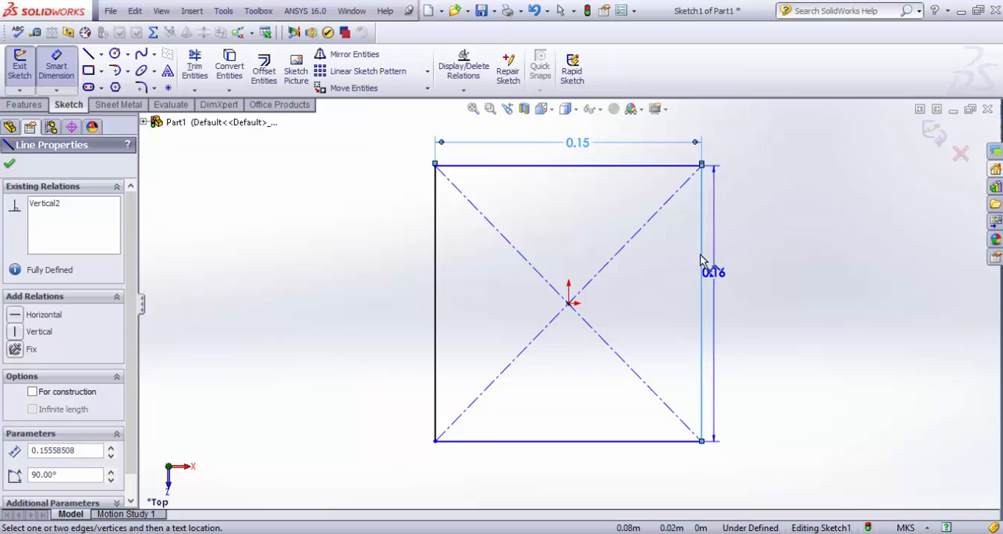
click(659, 165)
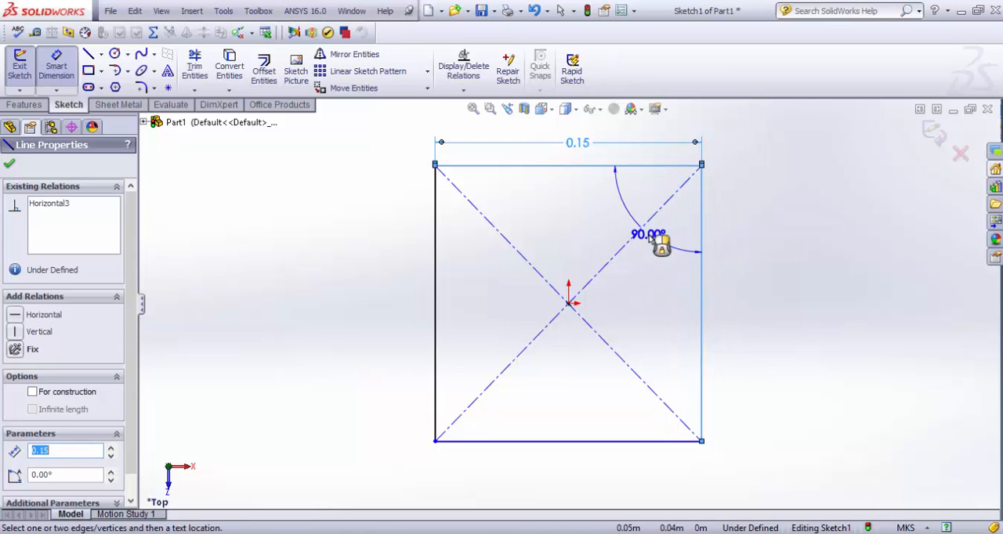
key(Escape)
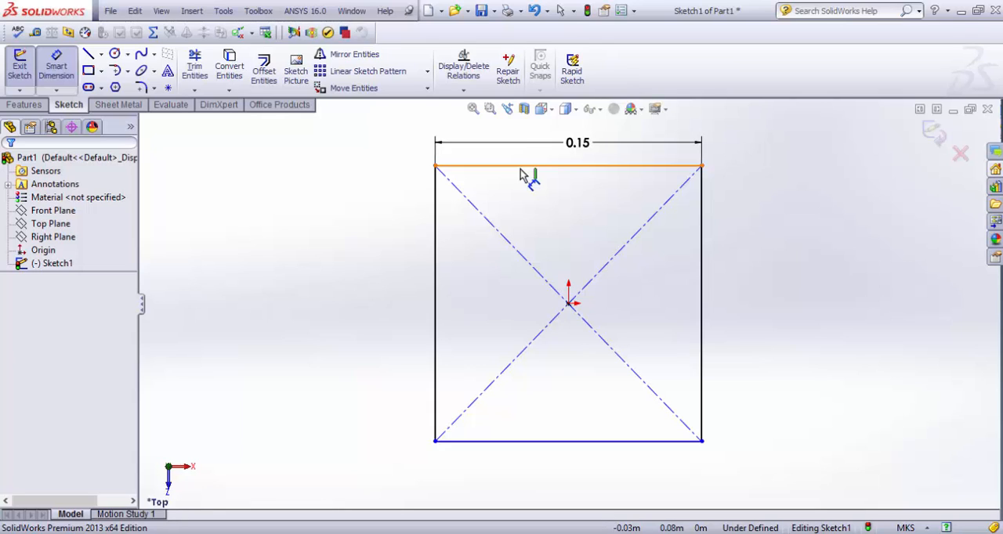
click(520, 170)
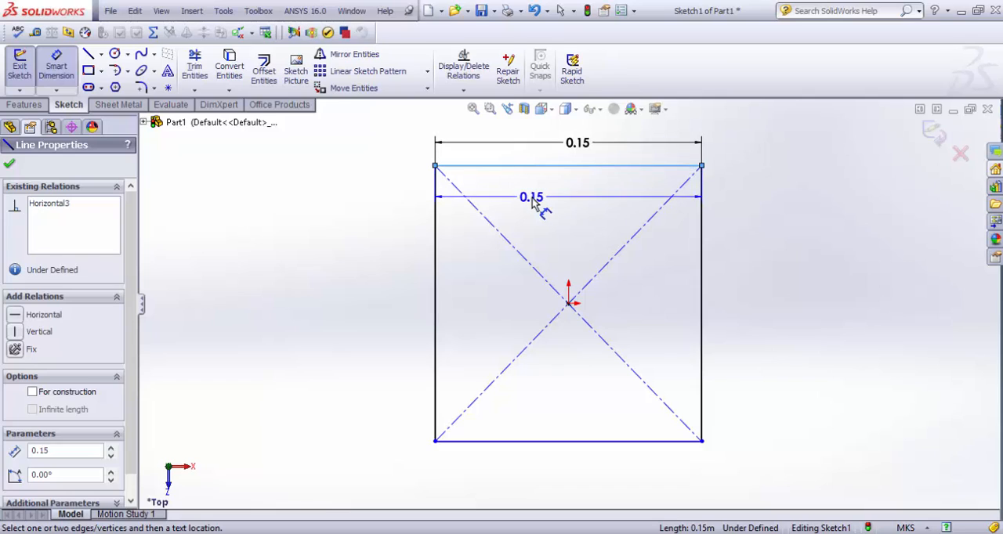
key(Escape)
key(Escape)
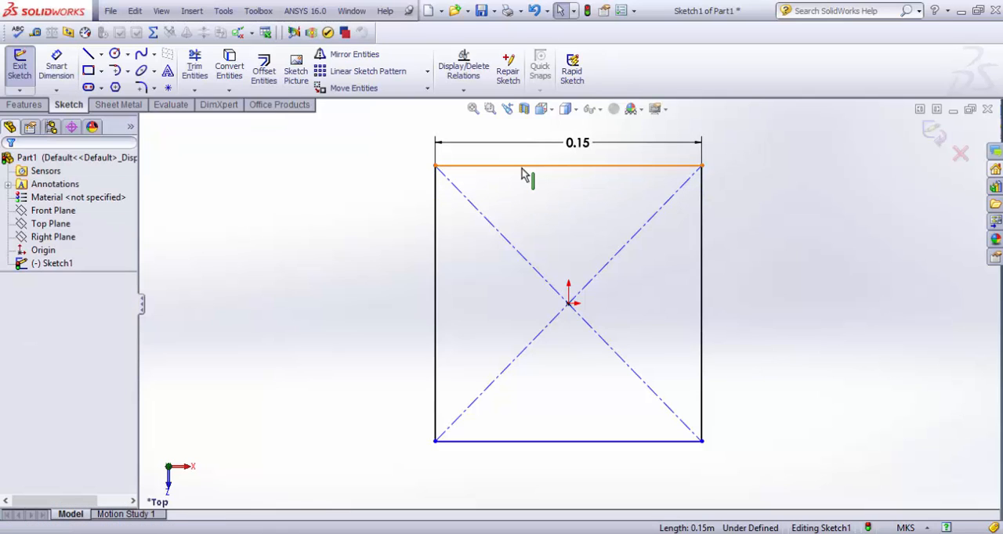
Add an Equal relation between the rectangle's upper horizontal edge and its left vertical edge
click(524, 171)
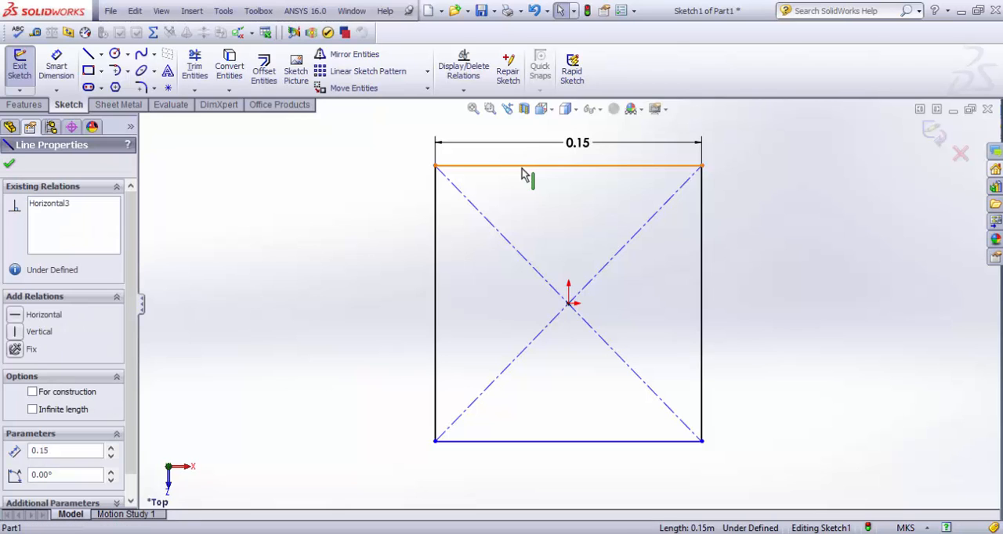
ctrl+click(433, 255)
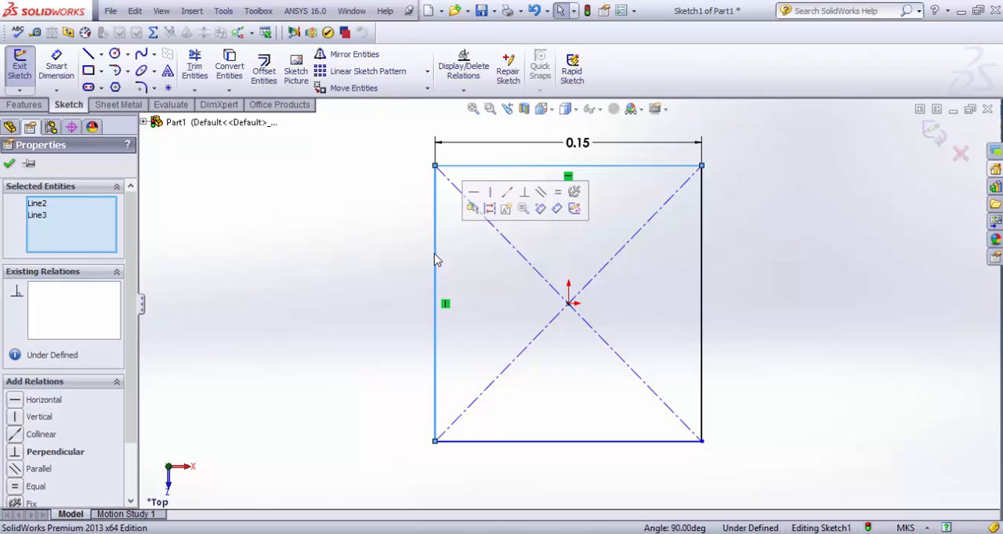
click(559, 191)
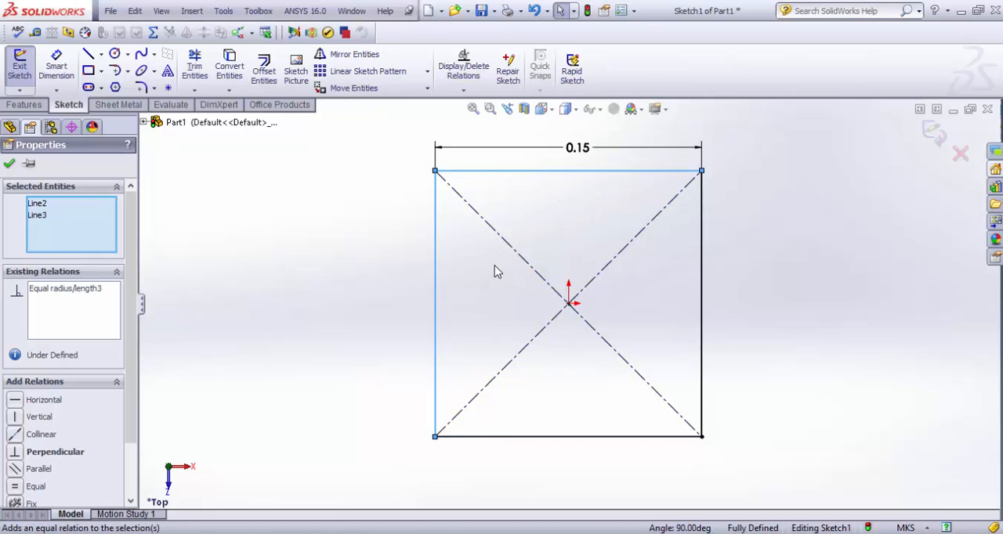
click(8, 164)
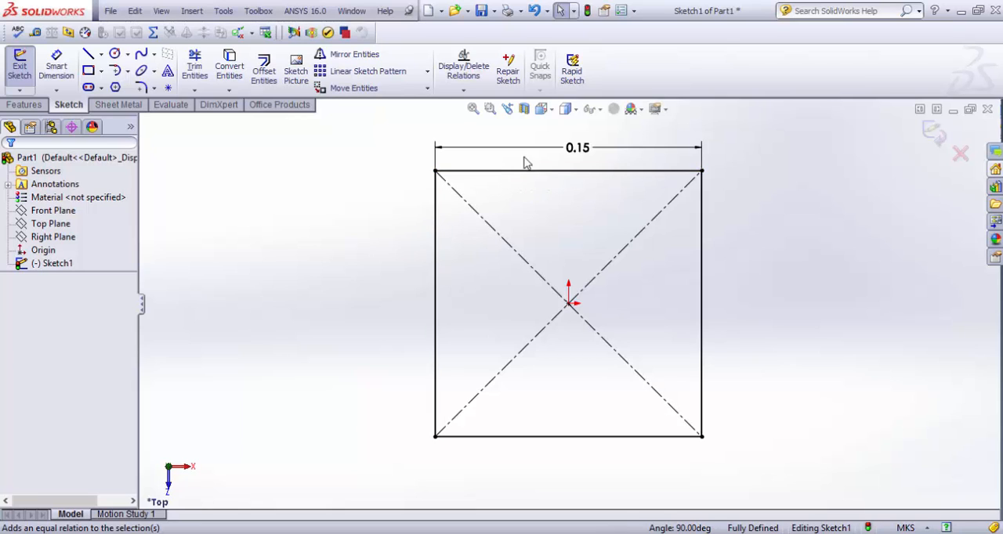
Set the square's width dimension to 0.2 m and finish the sketch
double_click(572, 159)
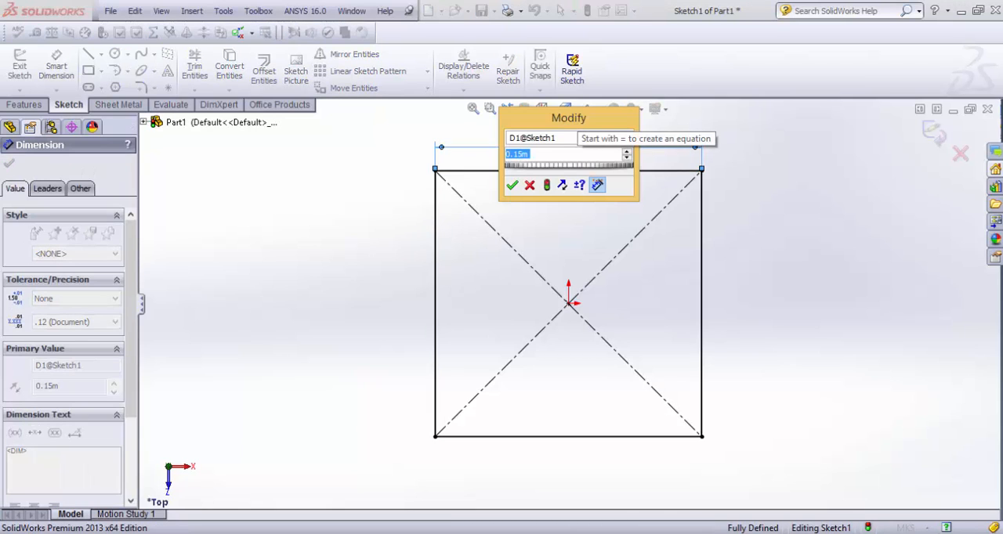
text(0.2)
key(Return)
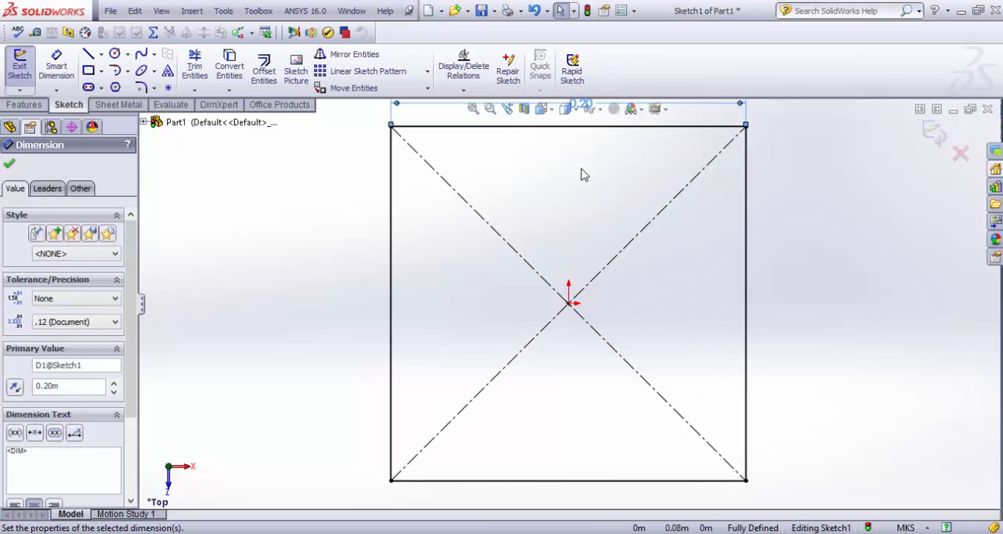
click(9, 163)
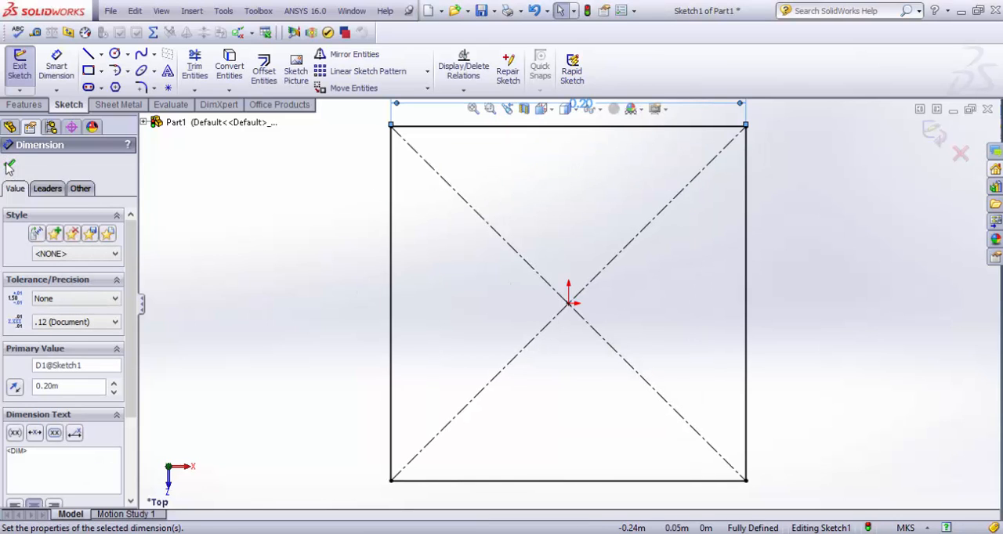
click(929, 134)
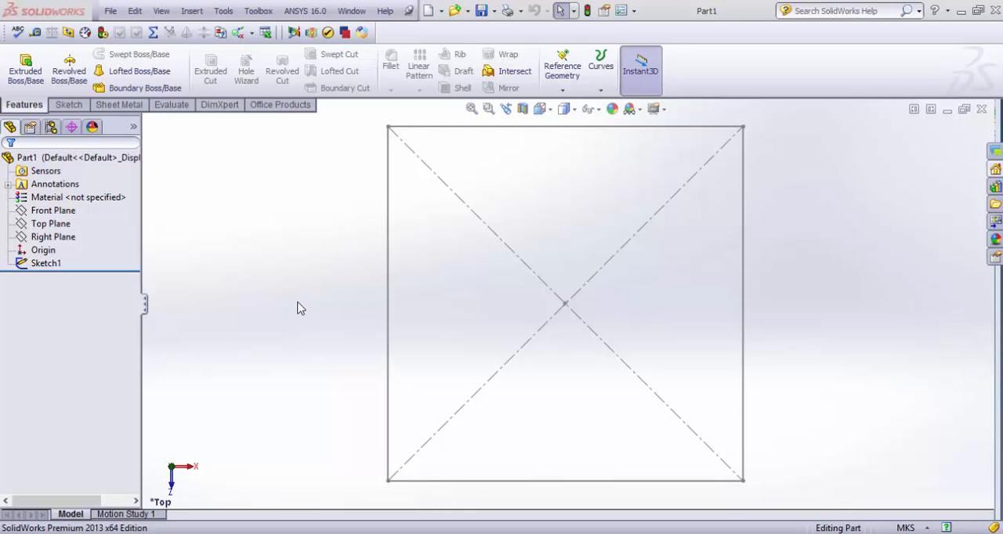
Extrude the square sketch as a boss with a Blind depth of 0.1 m from the sketch plane
click(31, 78)
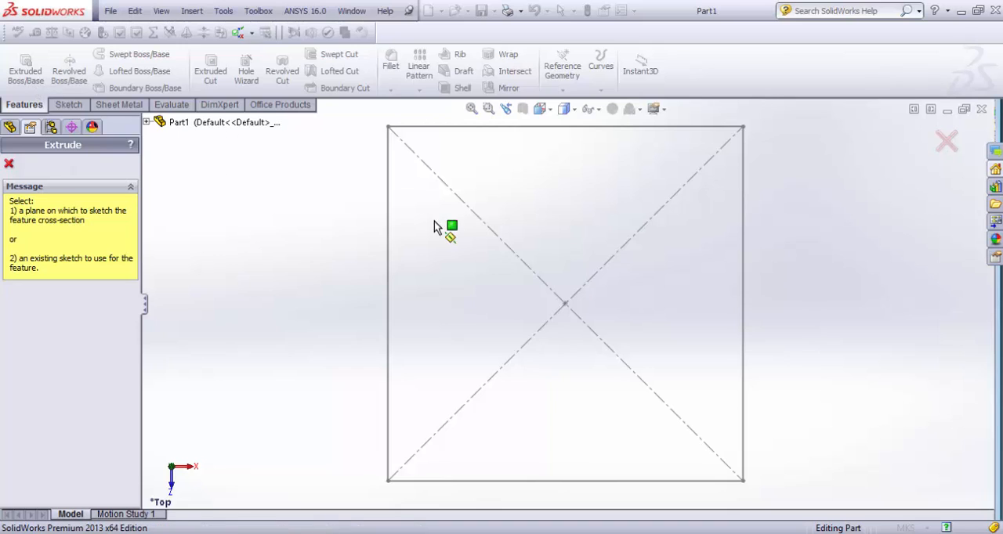
key(Escape)
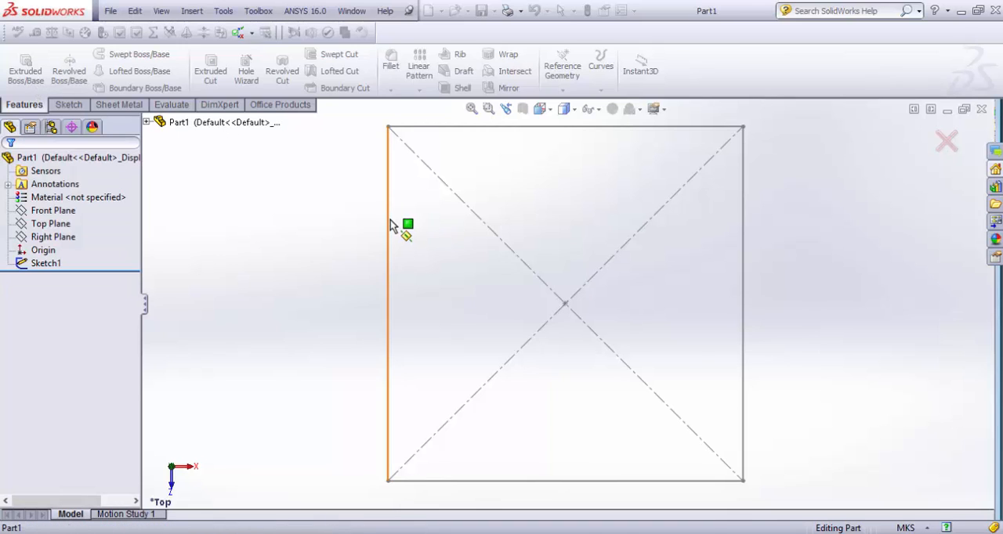
click(391, 220)
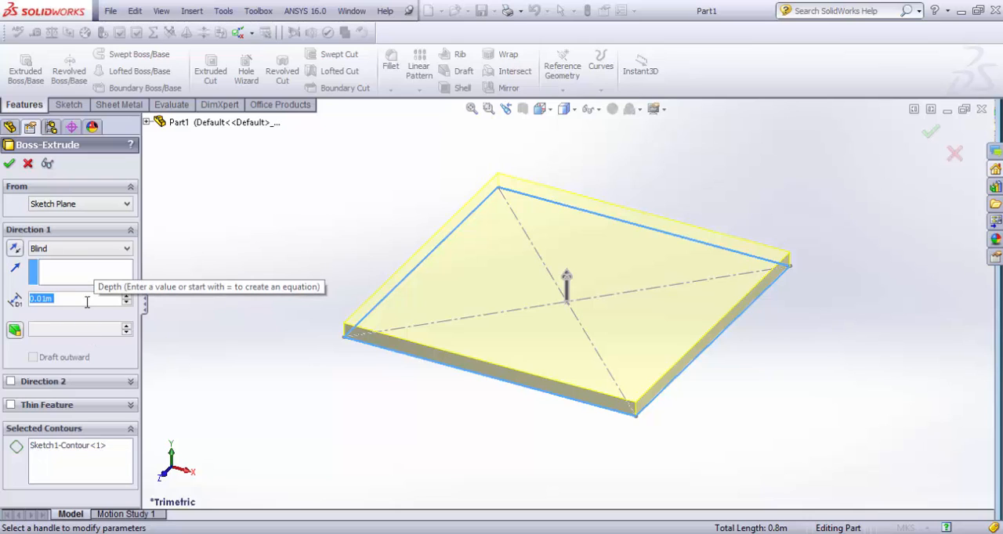
text(0.1)
key(Return)
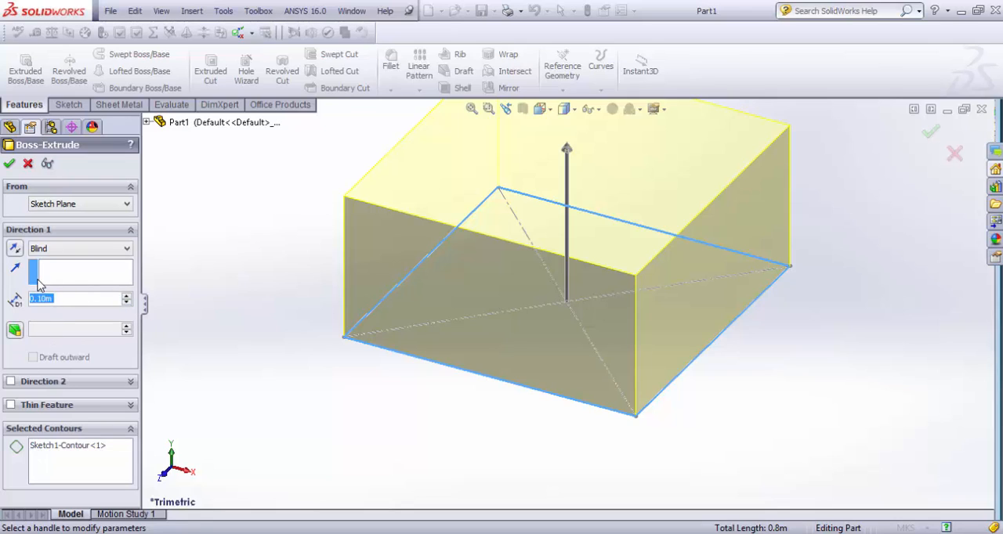
click(10, 165)
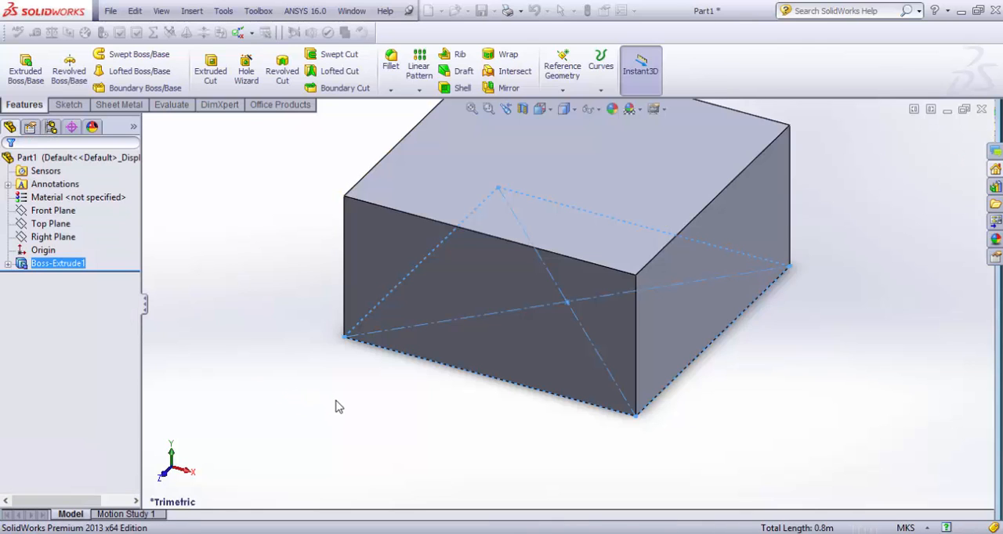
Start a new sketch on the block's upper square face and view it from the top, fitted to the window
click(336, 405)
middle_drag(398, 340, 404, 482)
scroll(591, 323, up, 5)
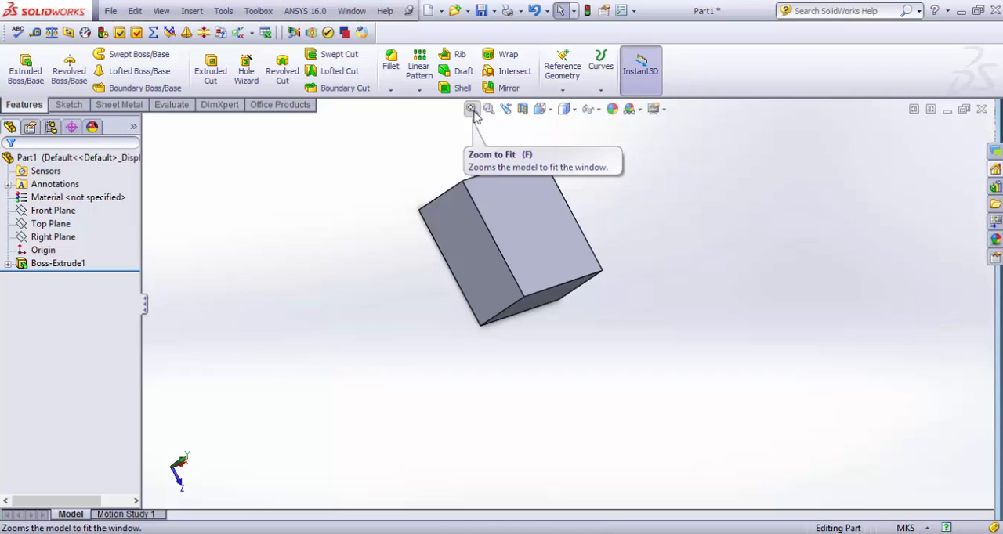
key(f)
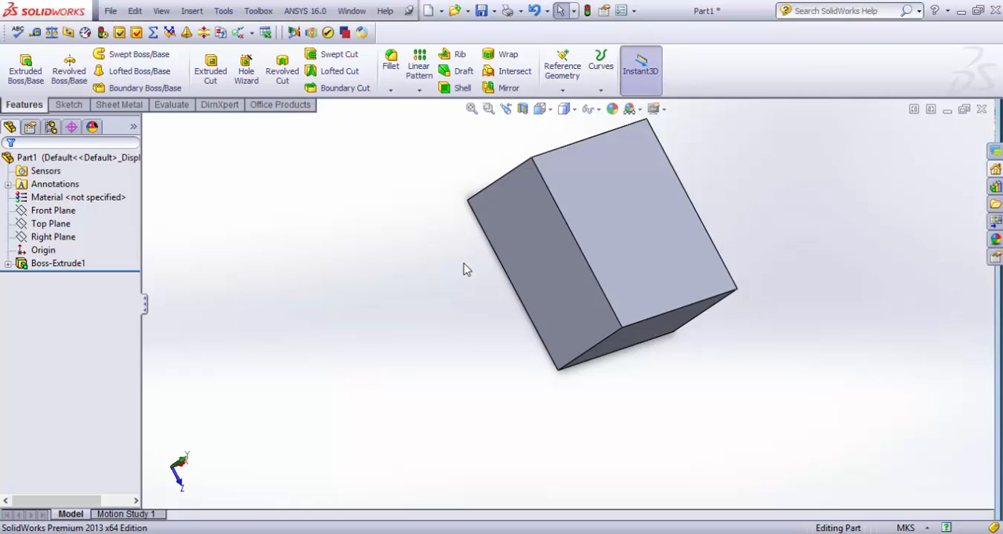
click(471, 108)
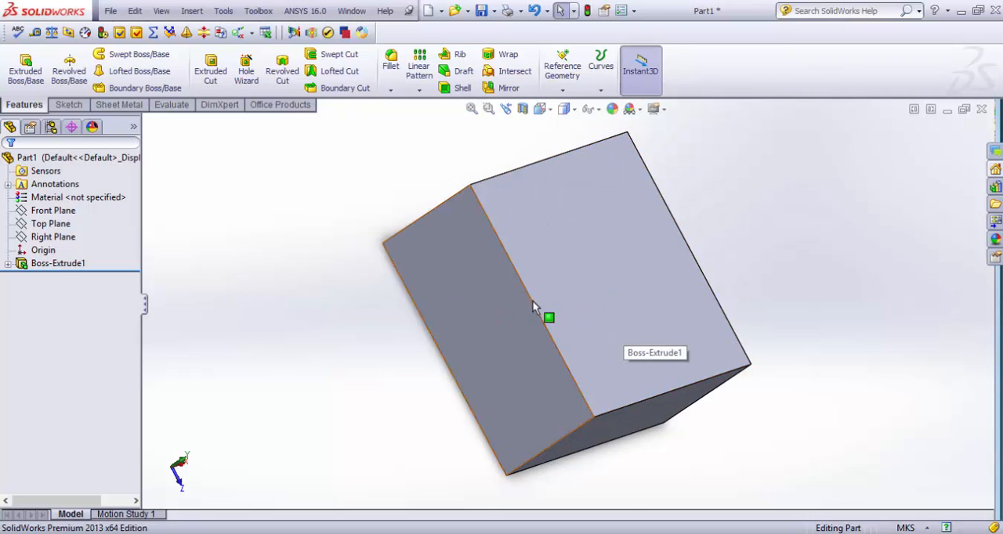
click(594, 293)
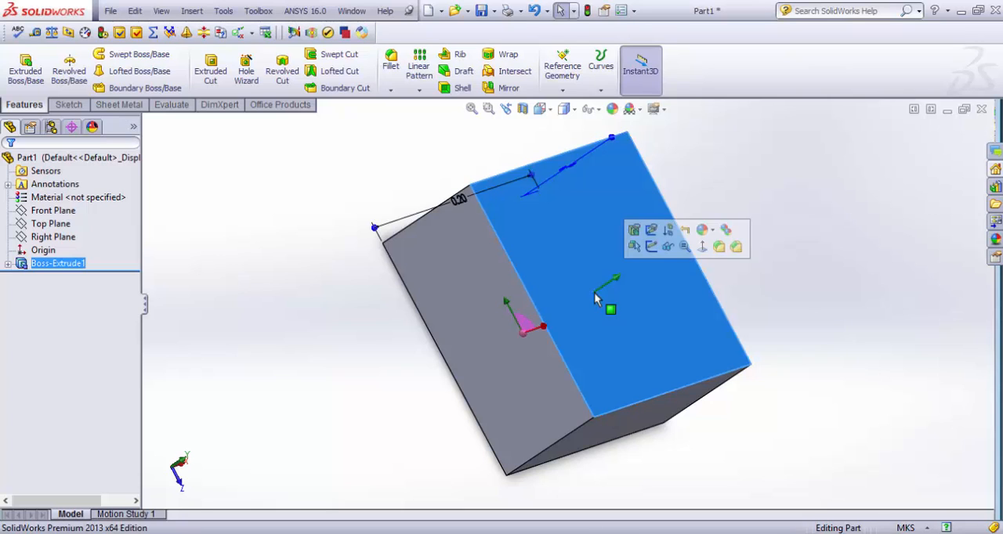
click(661, 246)
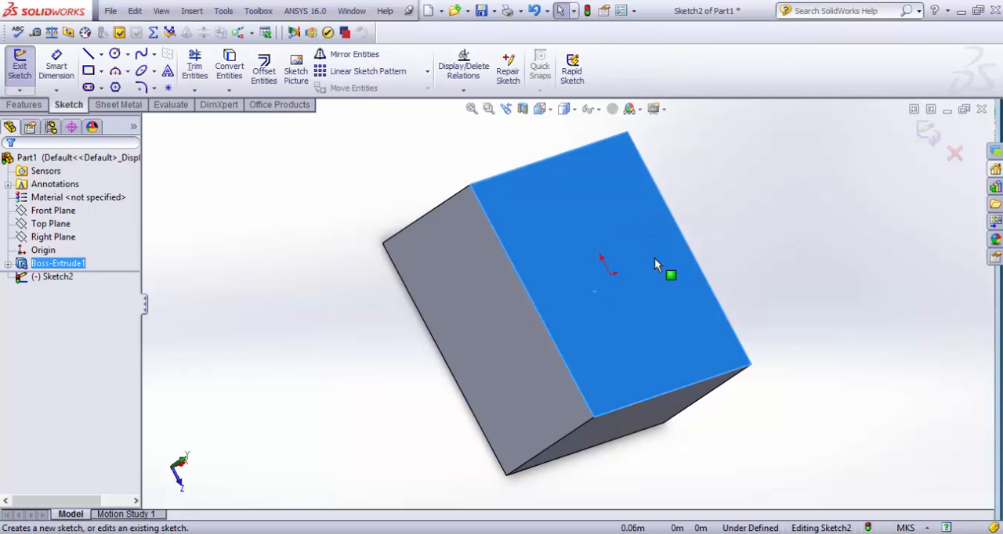
click(183, 464)
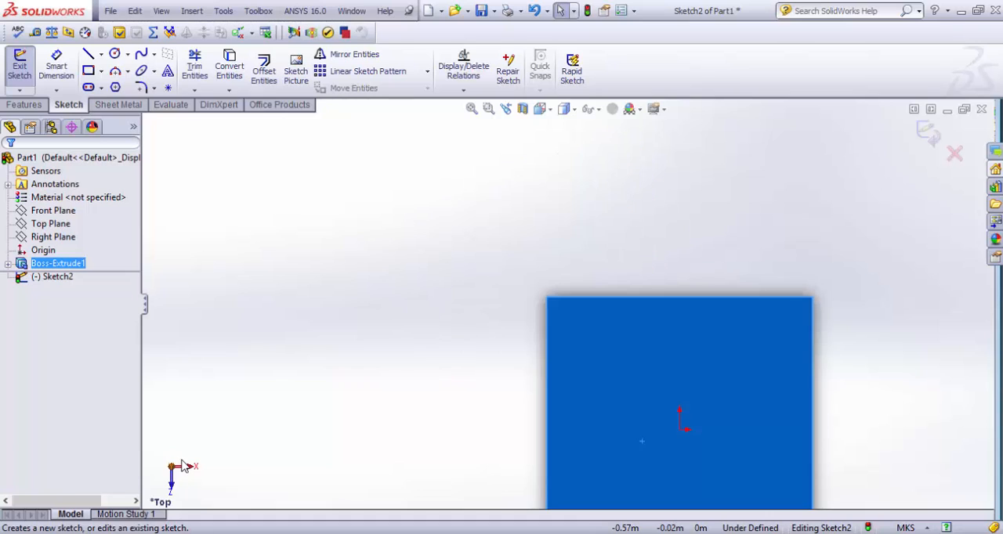
click(475, 109)
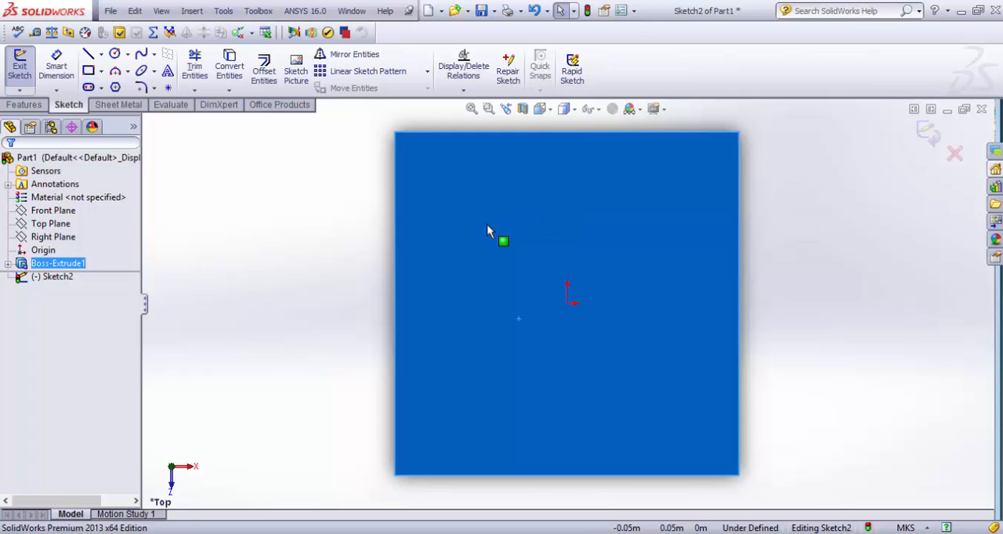
Sketch a circle centred on the origin with a radius of about 0.05 m on the block's upper face
click(114, 53)
click(567, 303)
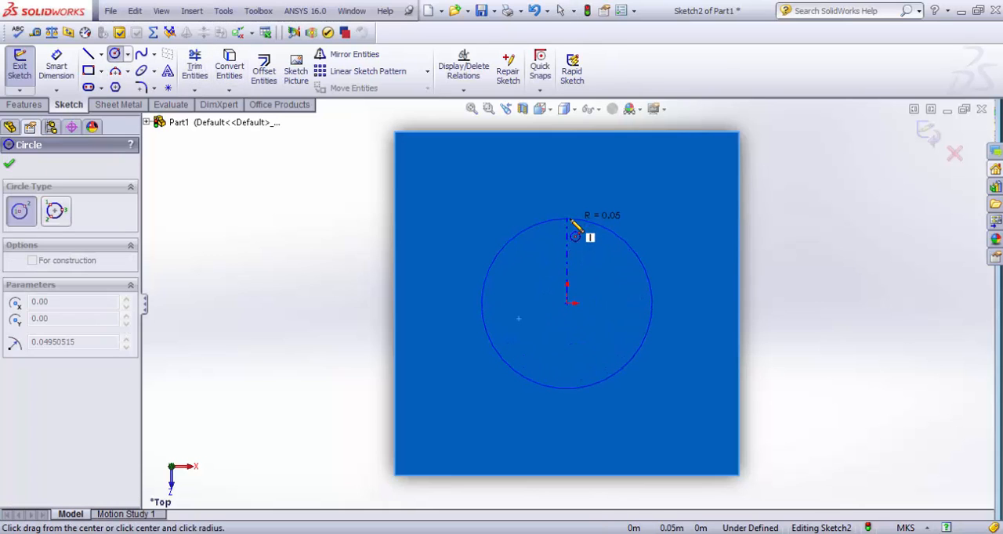
click(573, 221)
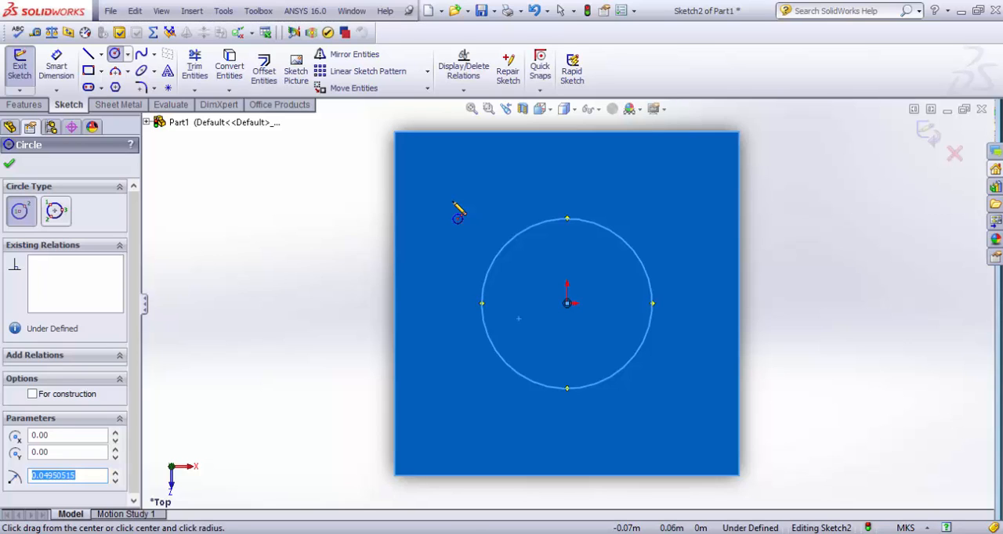
key(Escape)
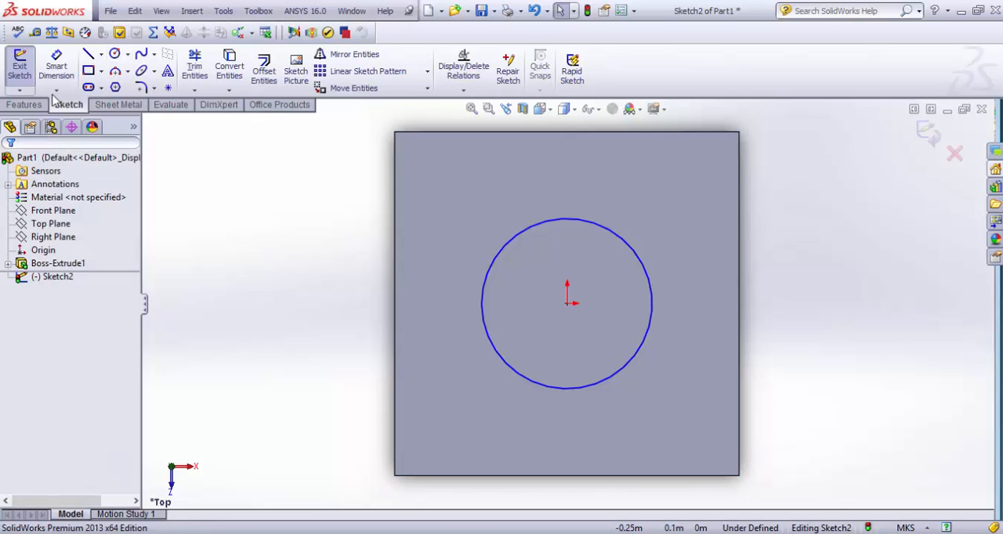
Extrude the circle as a boss with a Blind depth of 0.1 m from the sketch plane, merged with the block
click(23, 105)
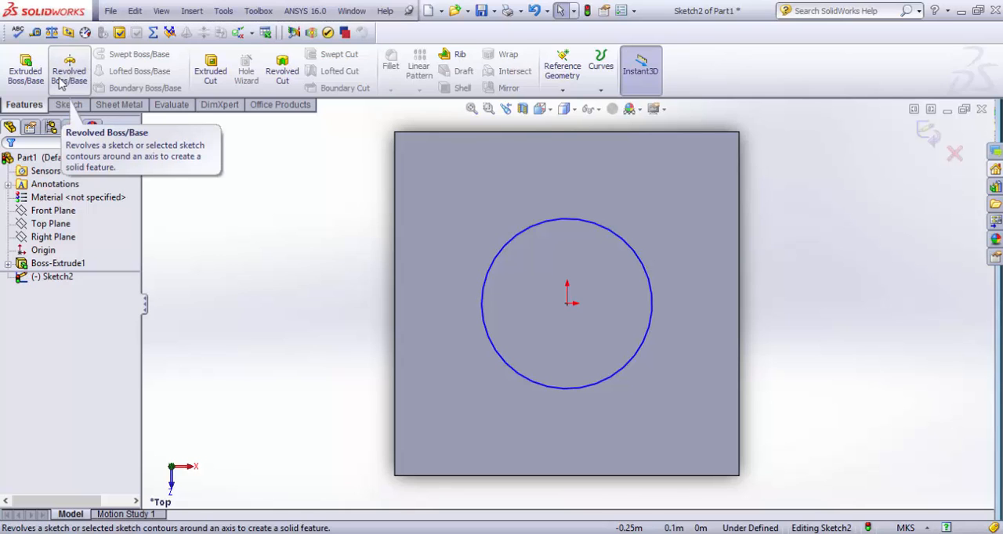
click(26, 71)
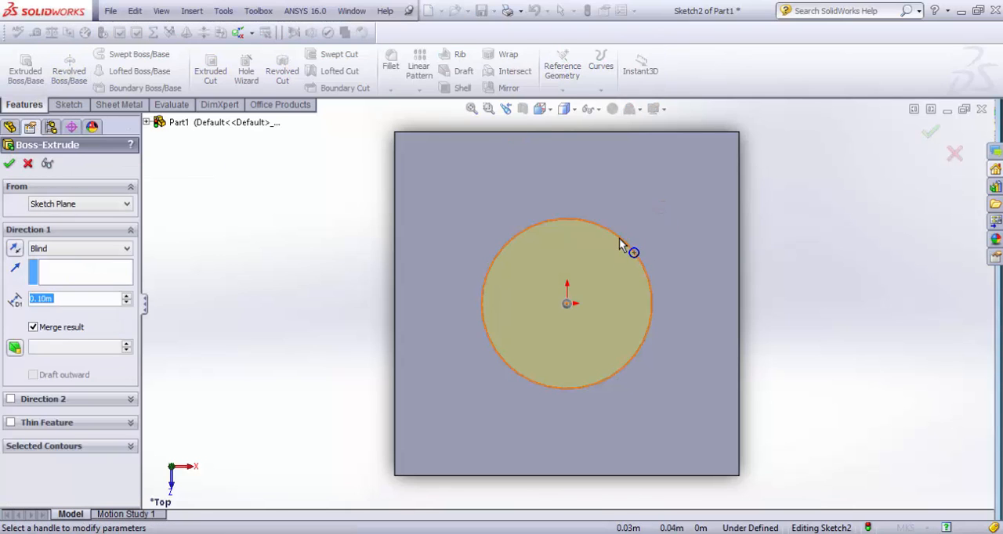
scroll(378, 325, up, 3)
middle_drag(405, 330, 520, 298)
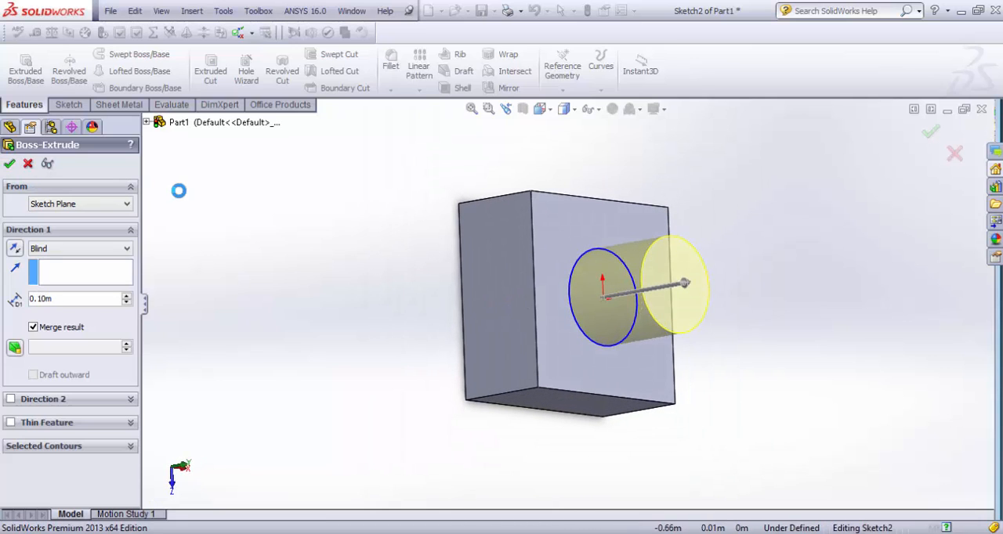
click(230, 179)
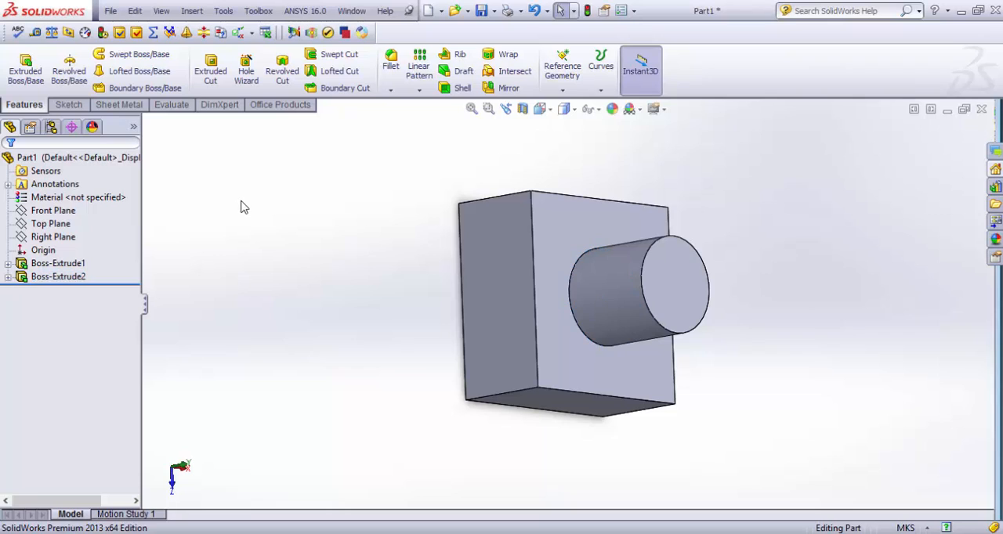
Start a new sketch on the cylinder's circular end face and view it from the top
middle_drag(510, 291, 490, 296)
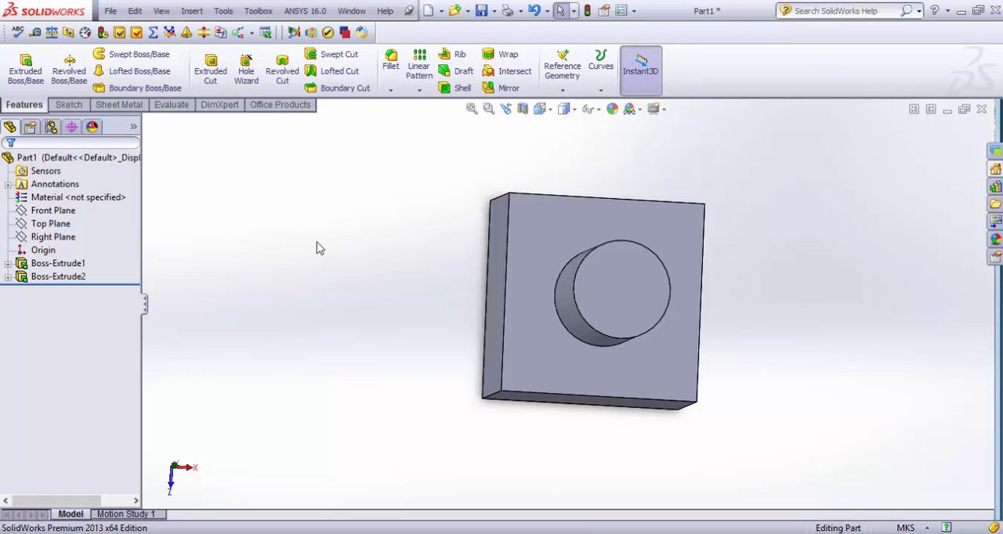
click(606, 286)
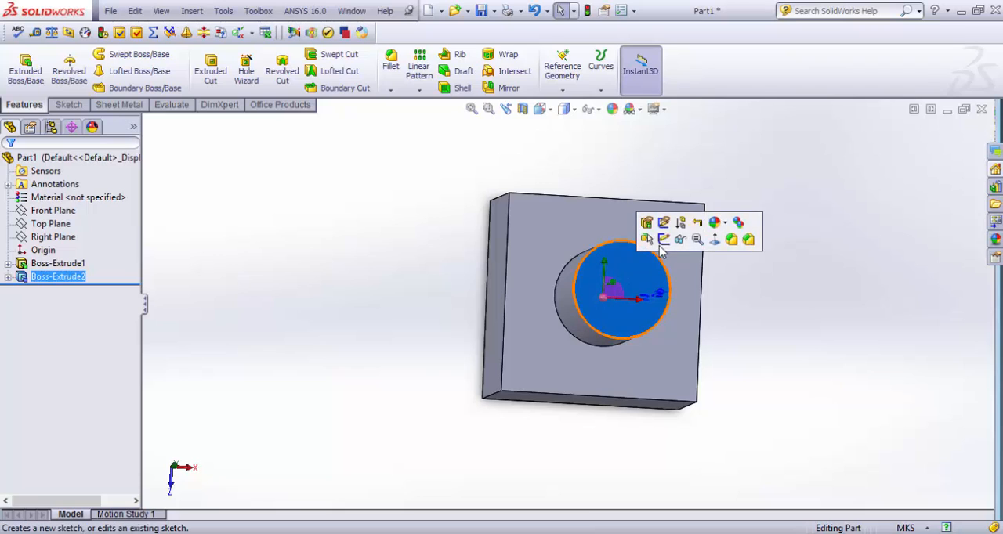
click(663, 246)
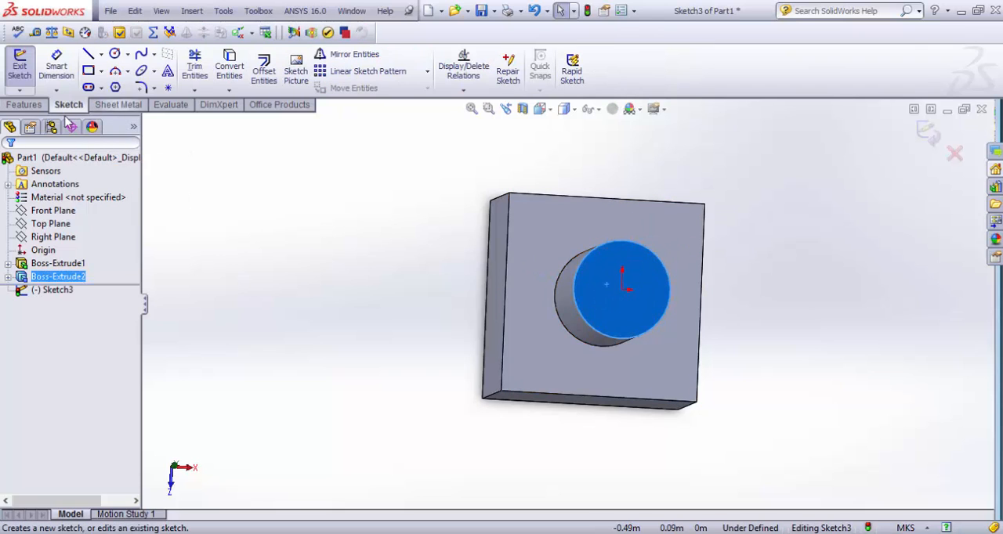
click(174, 468)
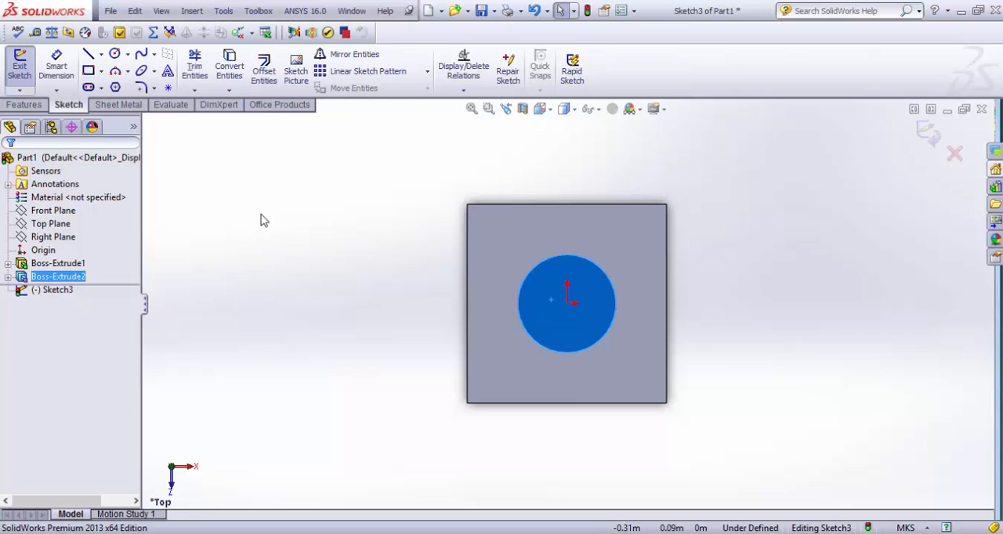
Sketch a horizontal straight slot starting at the origin, about 0.029 m centre to centre and about 0.035 m wide
click(115, 54)
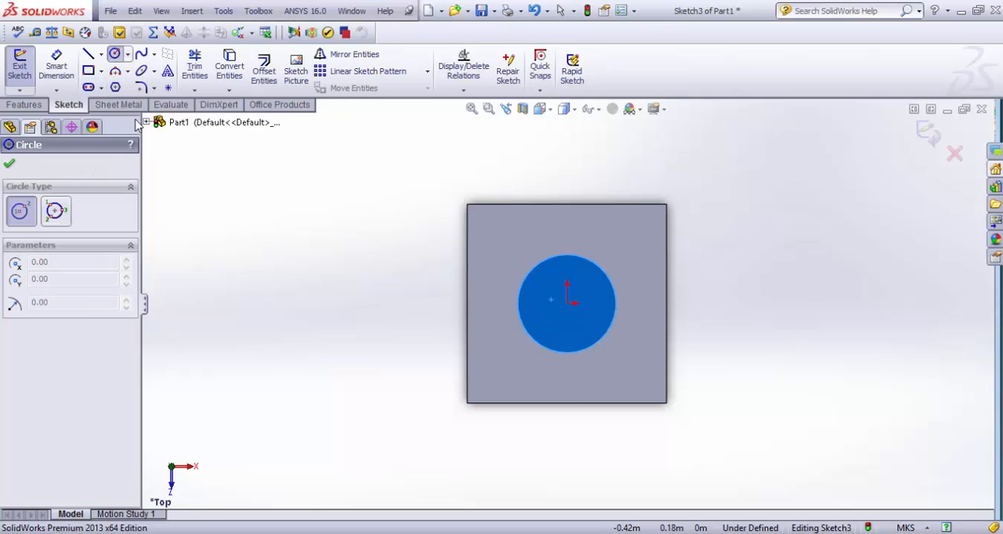
click(91, 88)
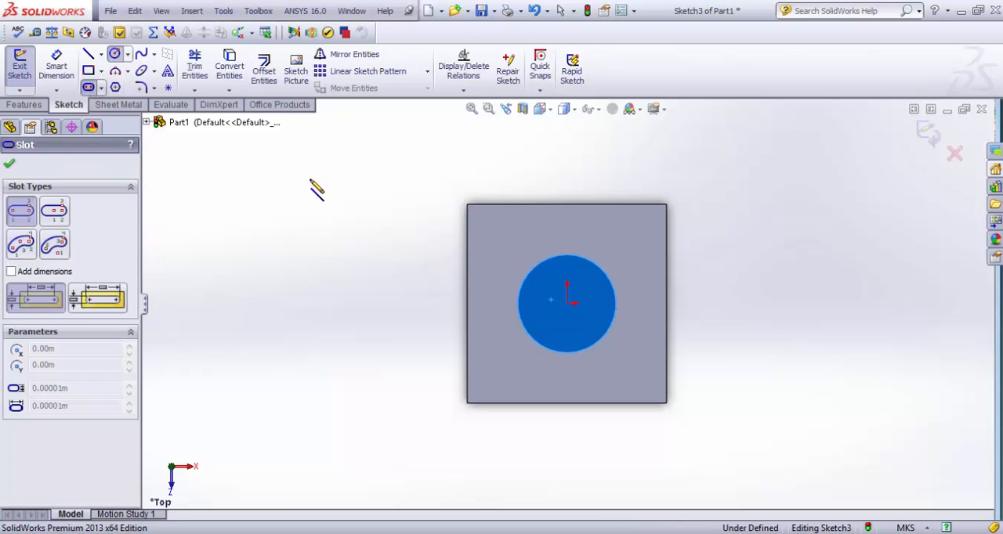
click(584, 317)
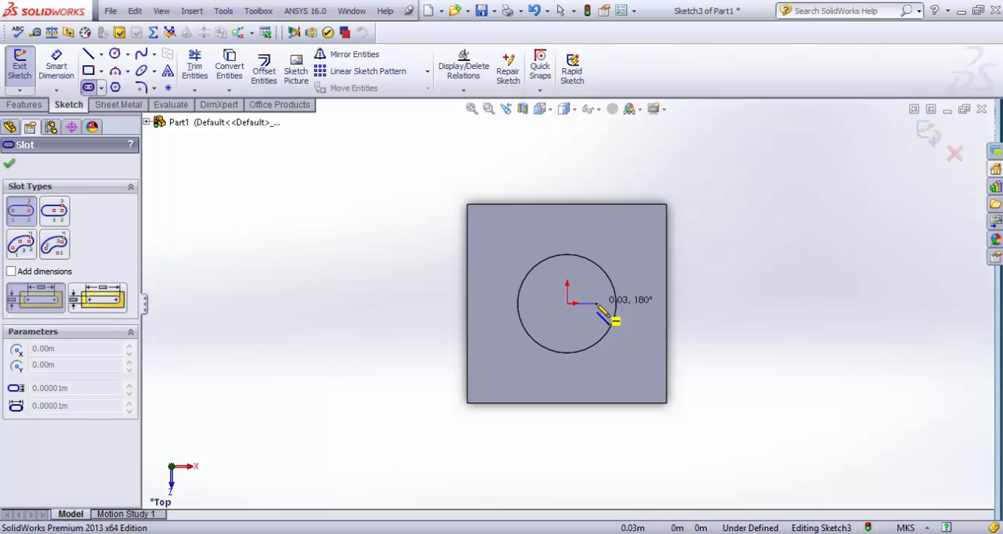
click(596, 303)
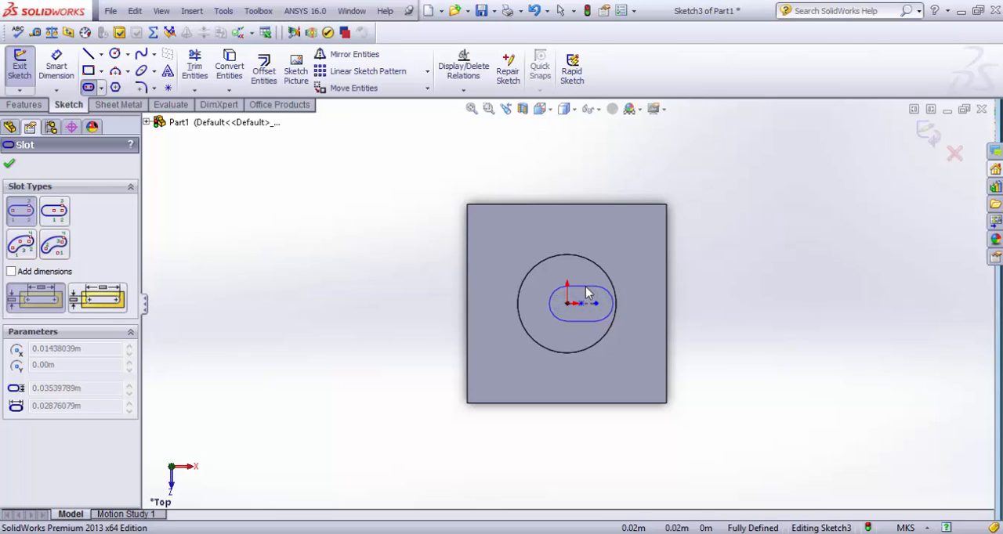
click(587, 291)
scroll(591, 314, down, 3)
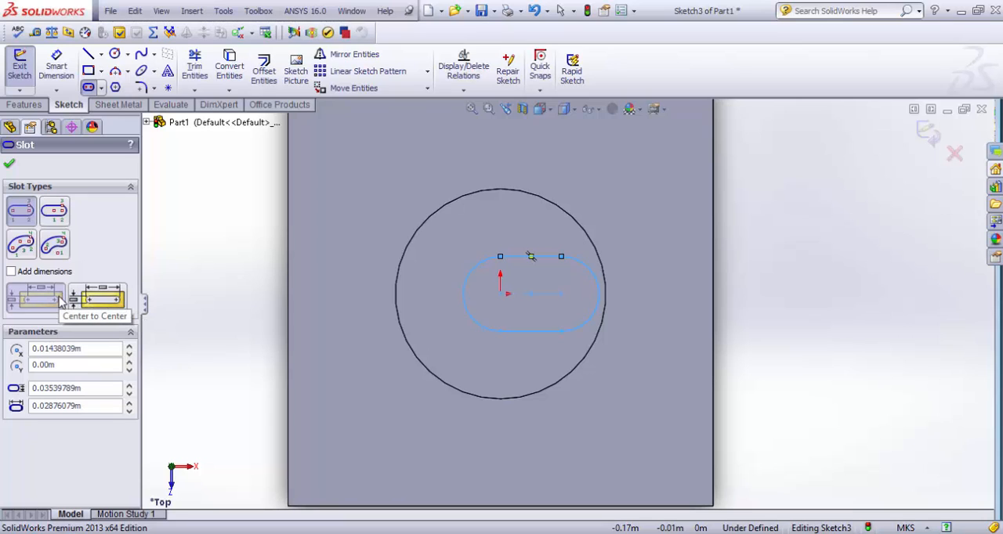
click(62, 304)
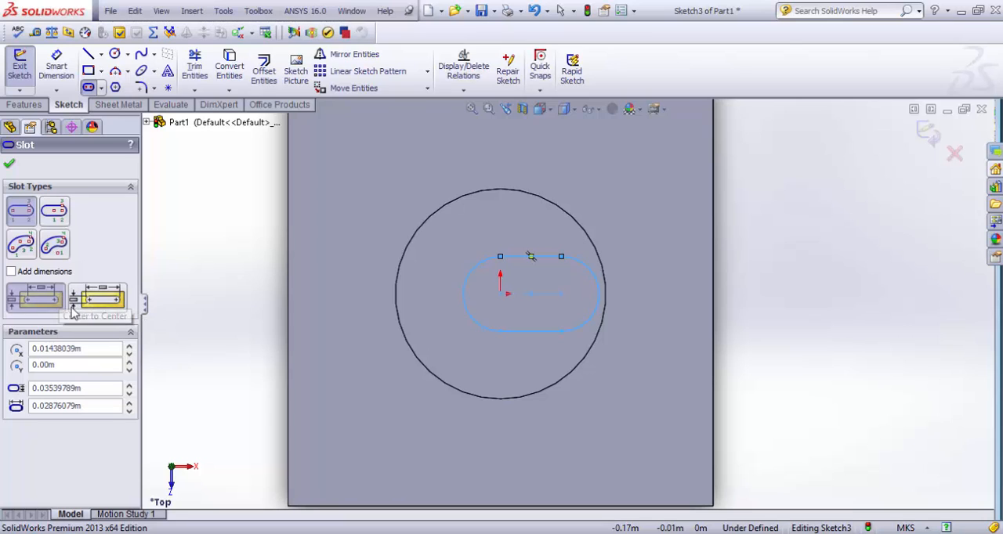
click(11, 166)
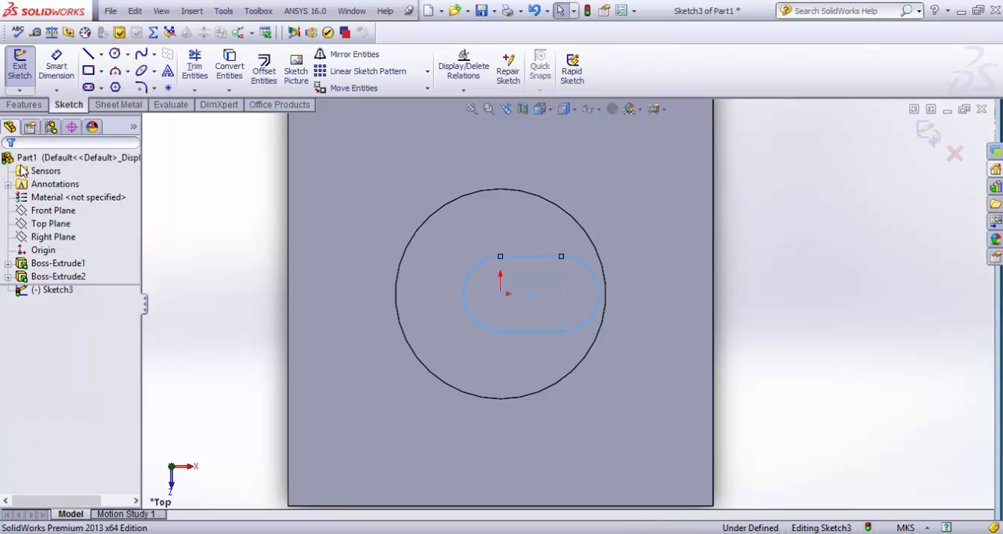
Cut the slot sketch through the cylinder and block with an Extruded Cut set to Through All
click(43, 106)
click(211, 69)
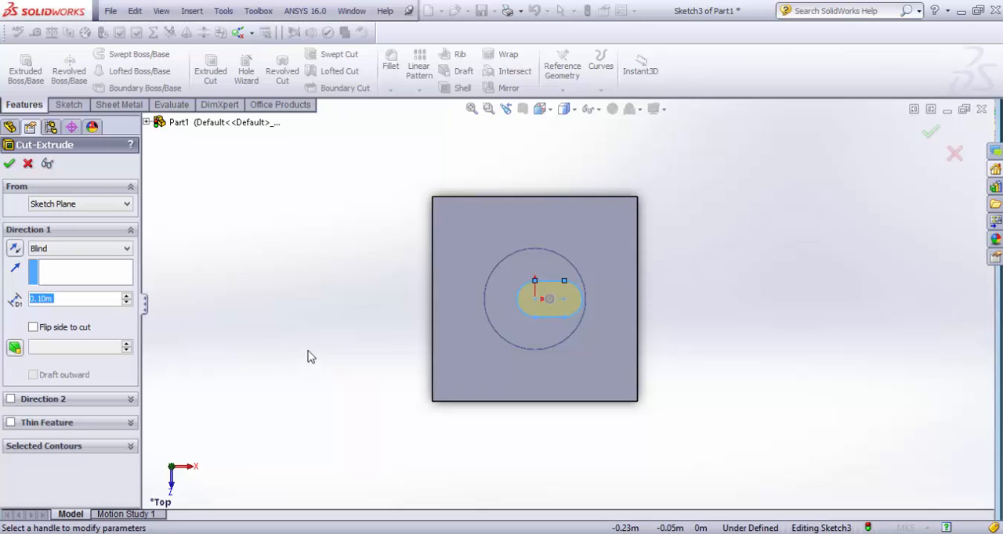
click(40, 252)
click(47, 272)
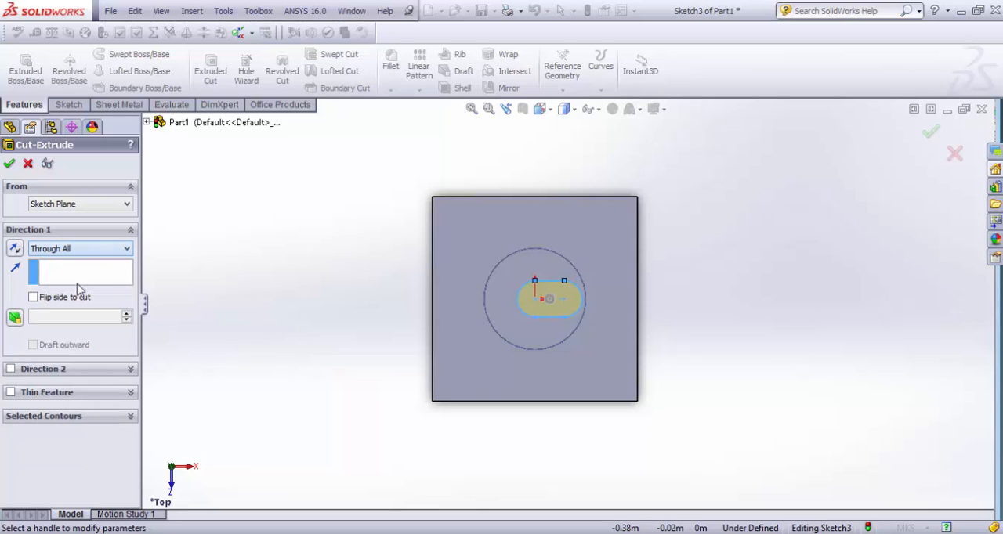
middle_drag(413, 362, 520, 353)
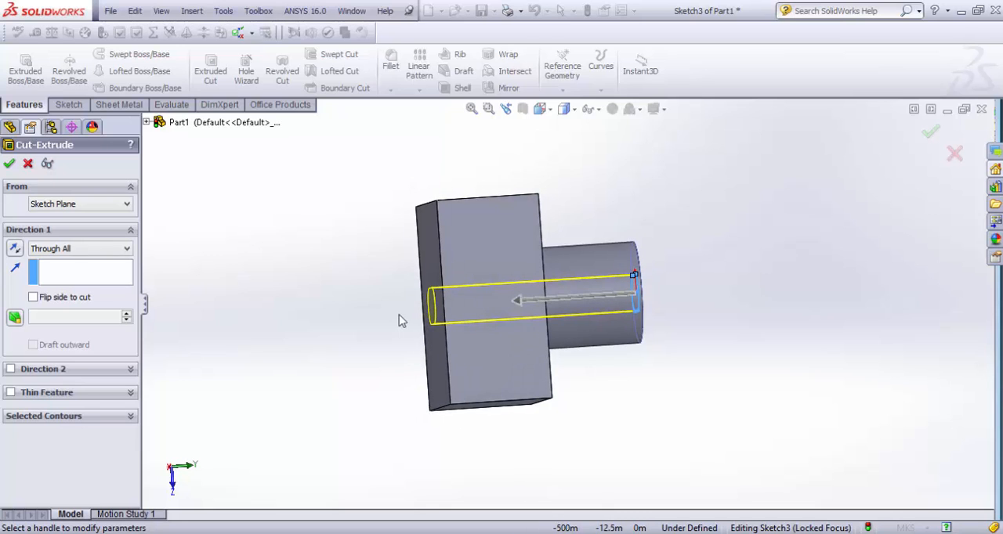
click(9, 164)
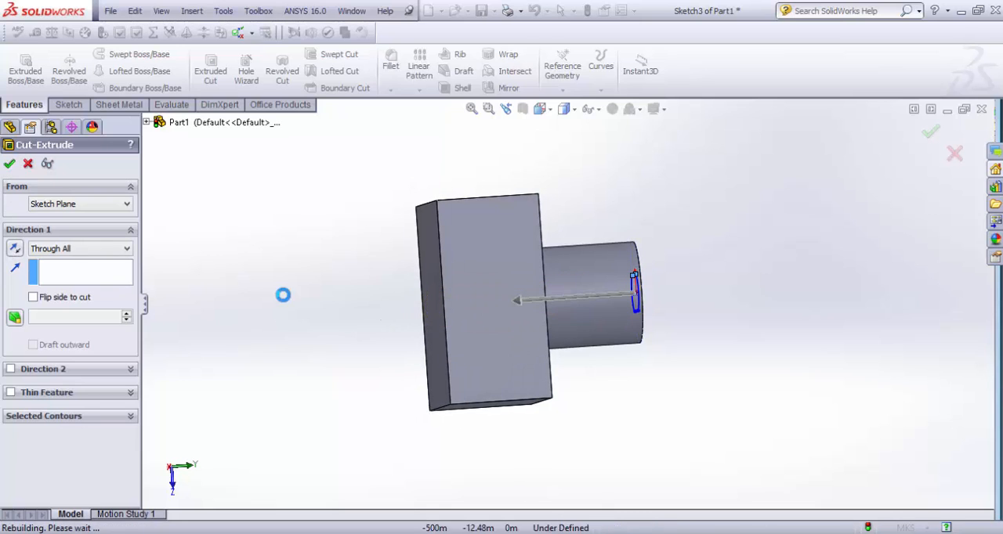
middle_drag(764, 384, 661, 387)
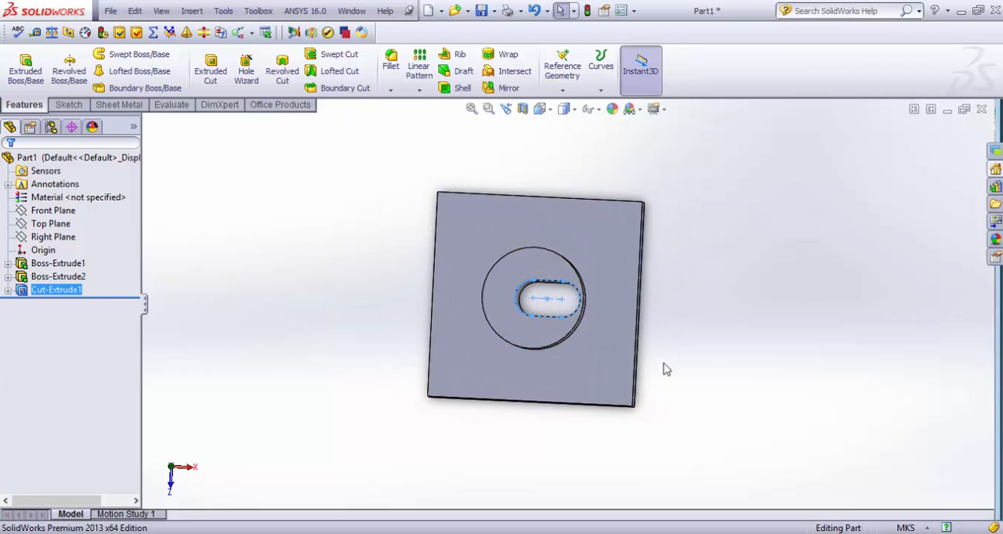
middle_drag(697, 415, 683, 333)
click(306, 376)
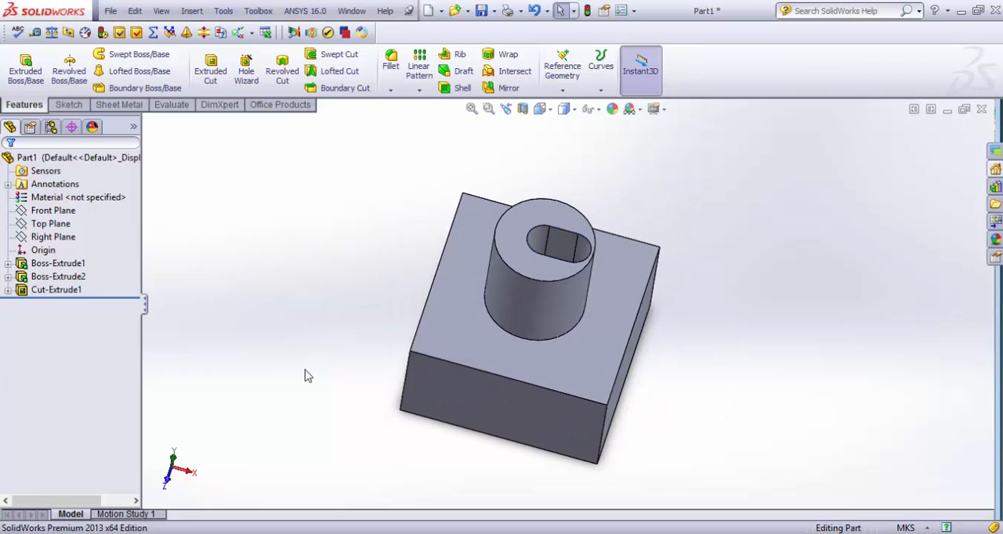